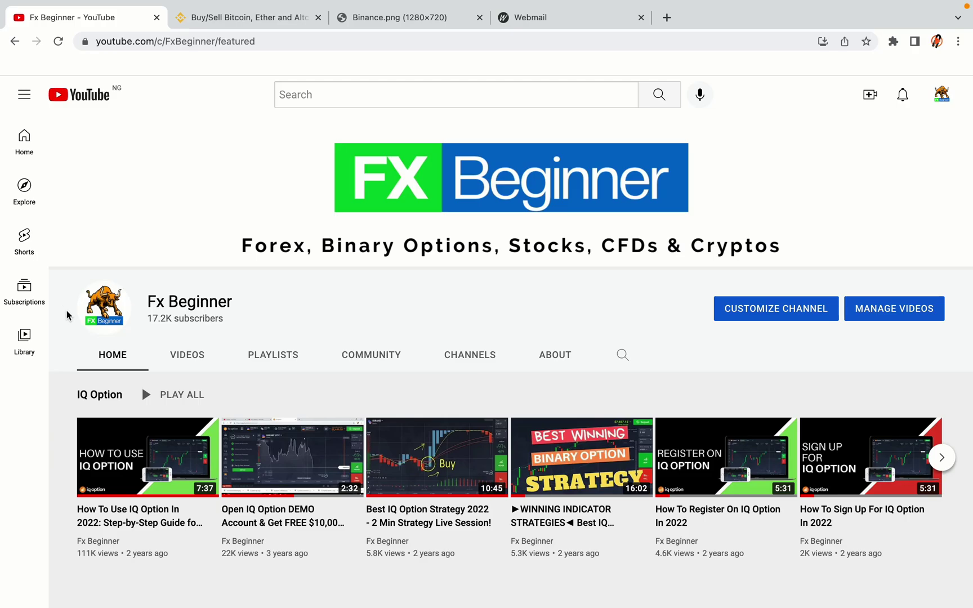
# Switch to the binance.com homepage, browse down through its sections, and return to the top
pyautogui.scroll(3, 66, 314)
pyautogui.click(242, 17)
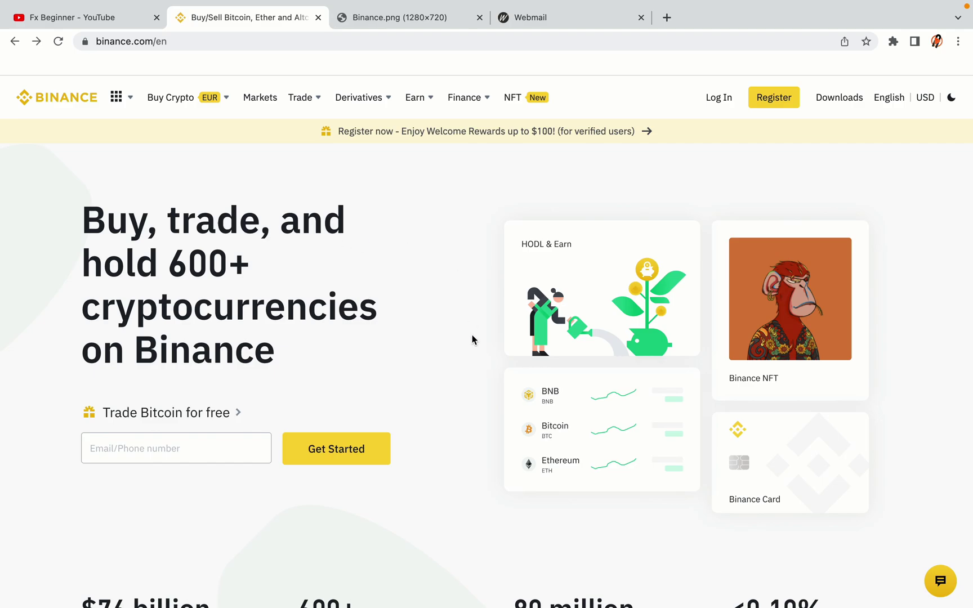
pyautogui.scroll(-5, 472, 336)
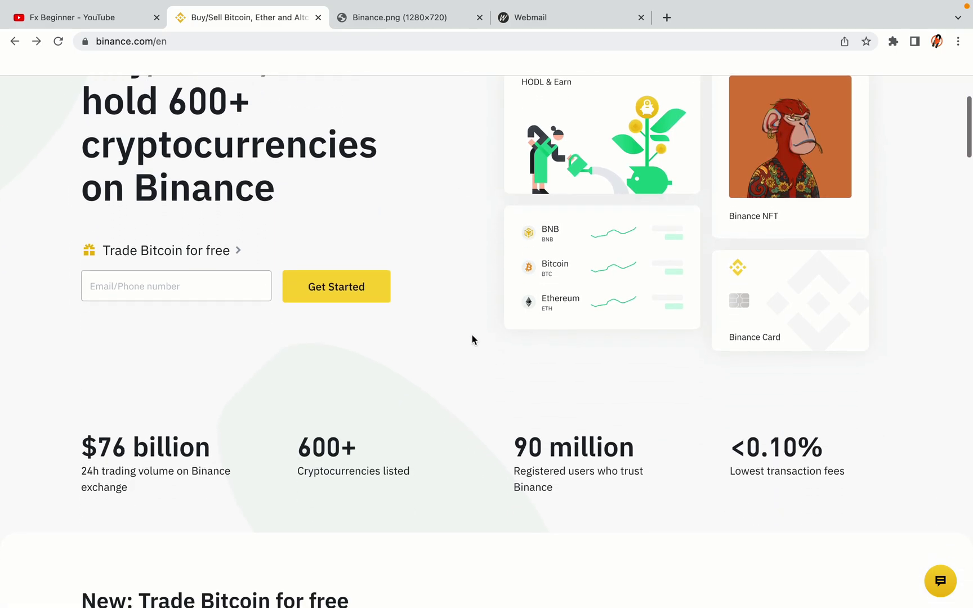
pyautogui.scroll(-1, 472, 338)
pyautogui.scroll(-6, 472, 338)
pyautogui.scroll(4, 472, 337)
pyautogui.scroll(-12, 472, 340)
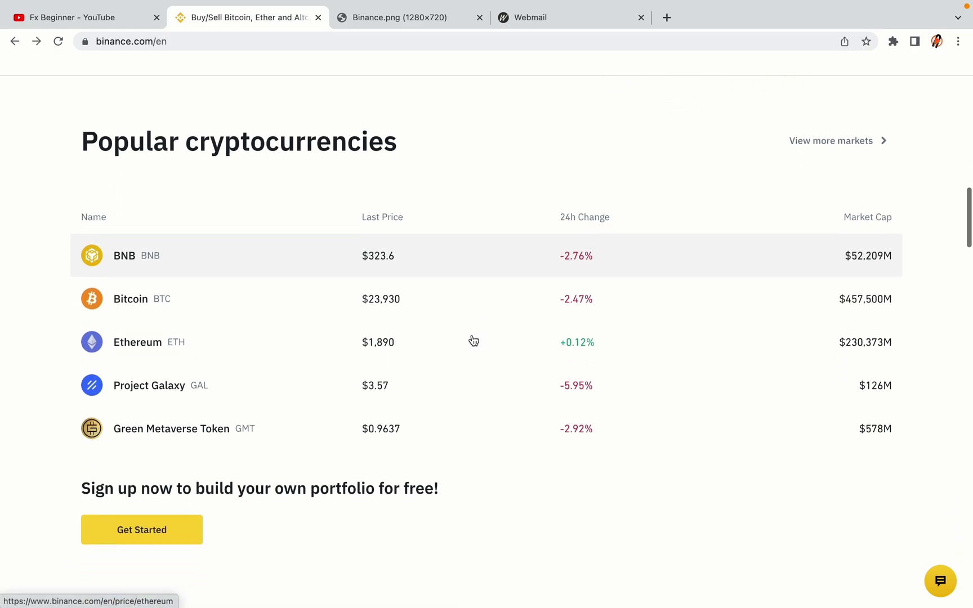
pyautogui.scroll(-4, 472, 340)
pyautogui.scroll(-8, 472, 340)
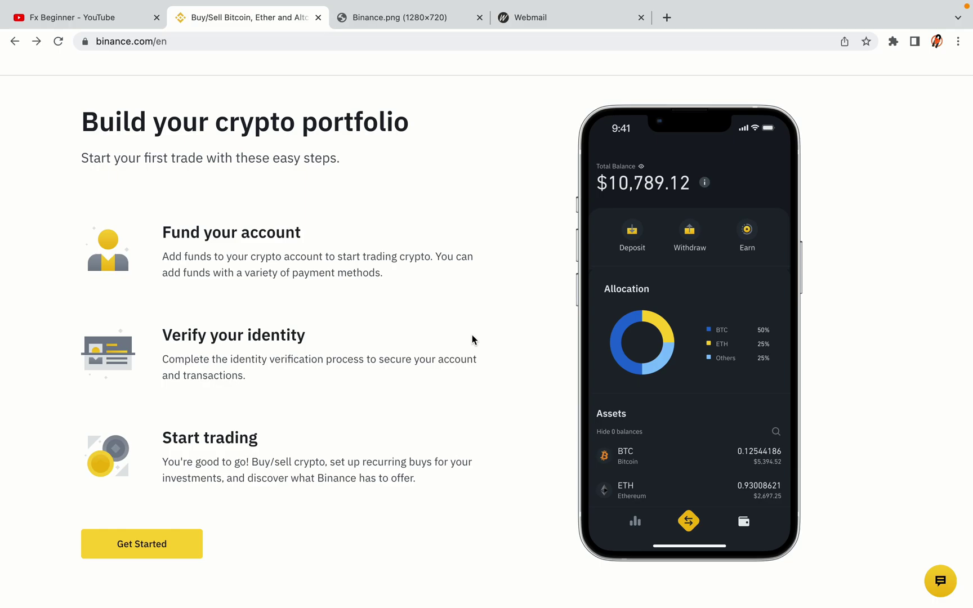
pyautogui.scroll(-11, 472, 338)
pyautogui.scroll(-11, 472, 338)
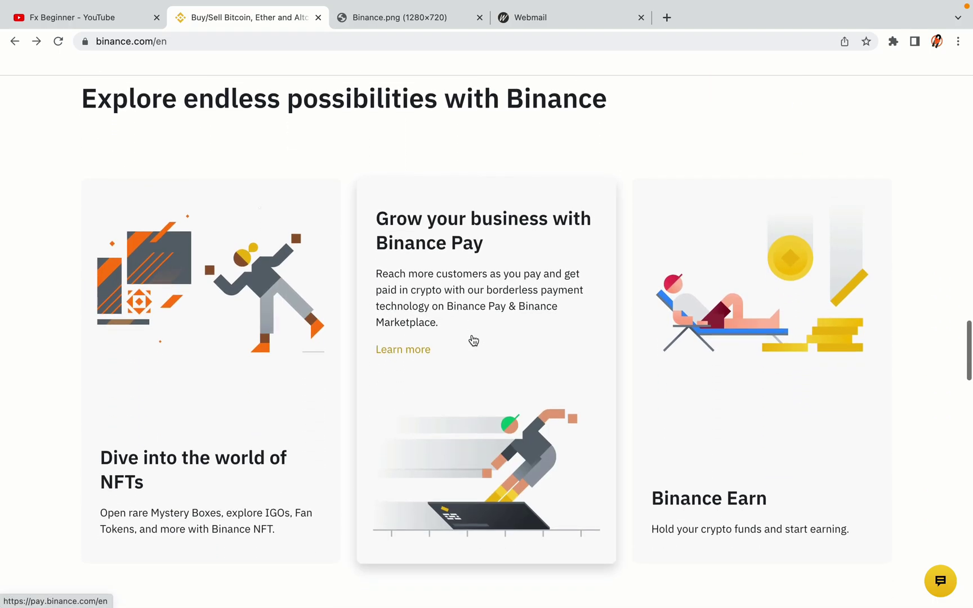
pyautogui.scroll(-2, 472, 335)
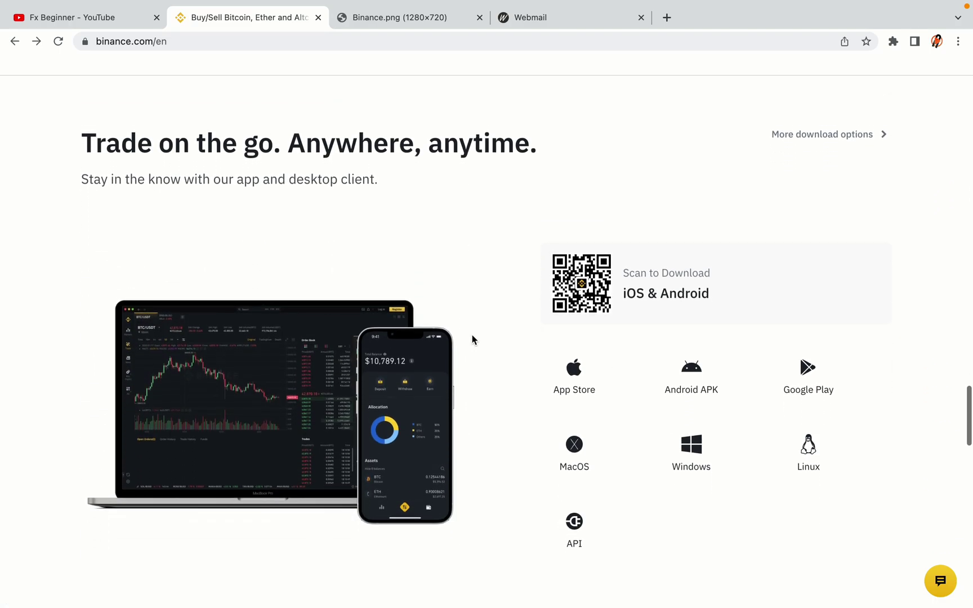
pyautogui.scroll(-8, 472, 337)
pyautogui.scroll(-5, 472, 337)
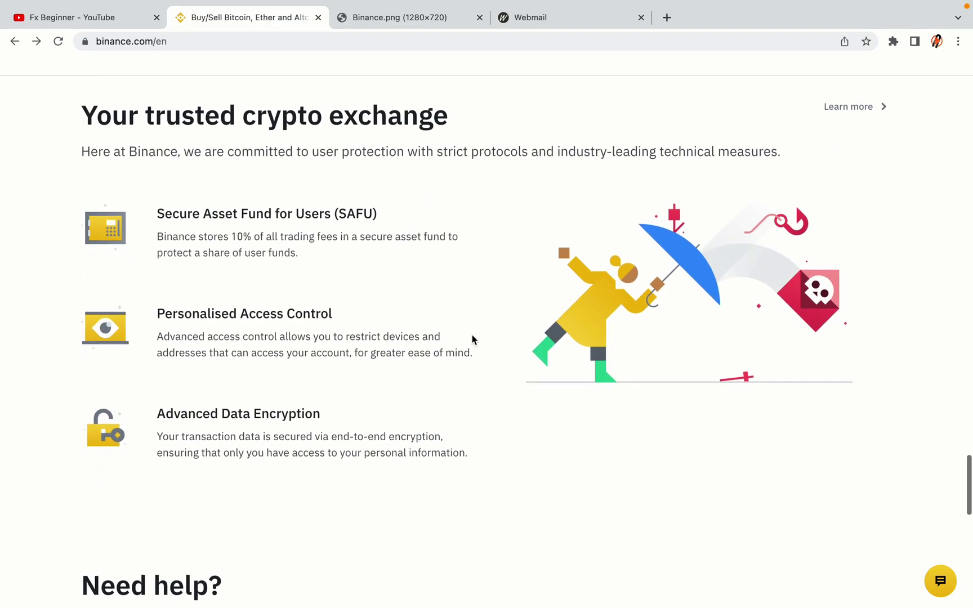
pyautogui.scroll(-10, 472, 335)
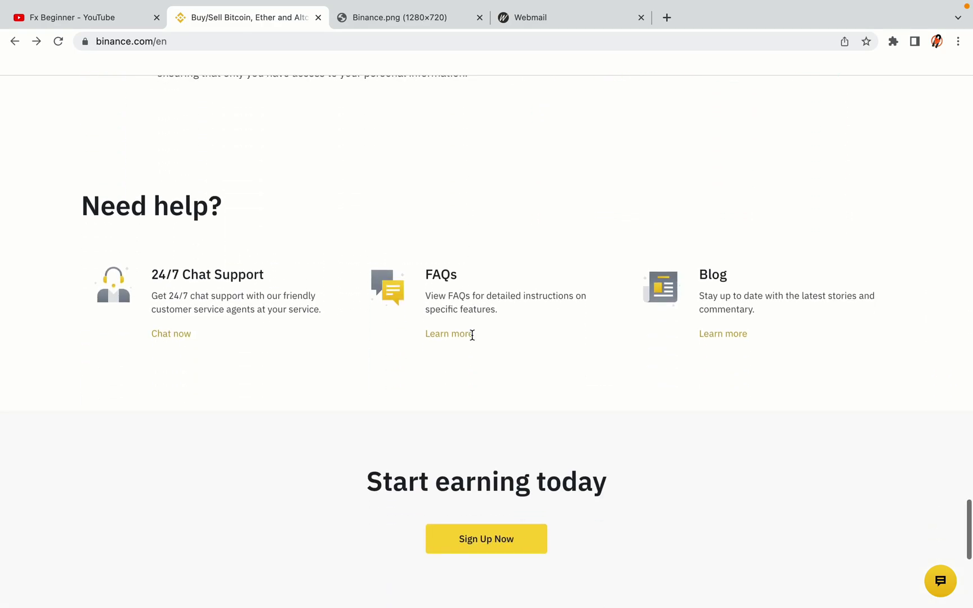
pyautogui.scroll(20, 472, 335)
pyautogui.scroll(20, 472, 336)
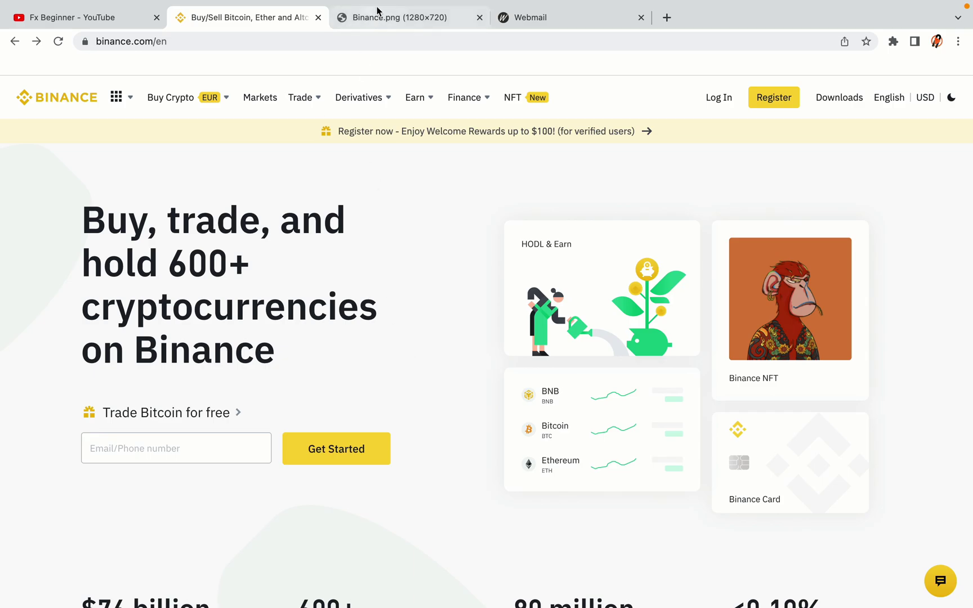
pyautogui.click(408, 18)
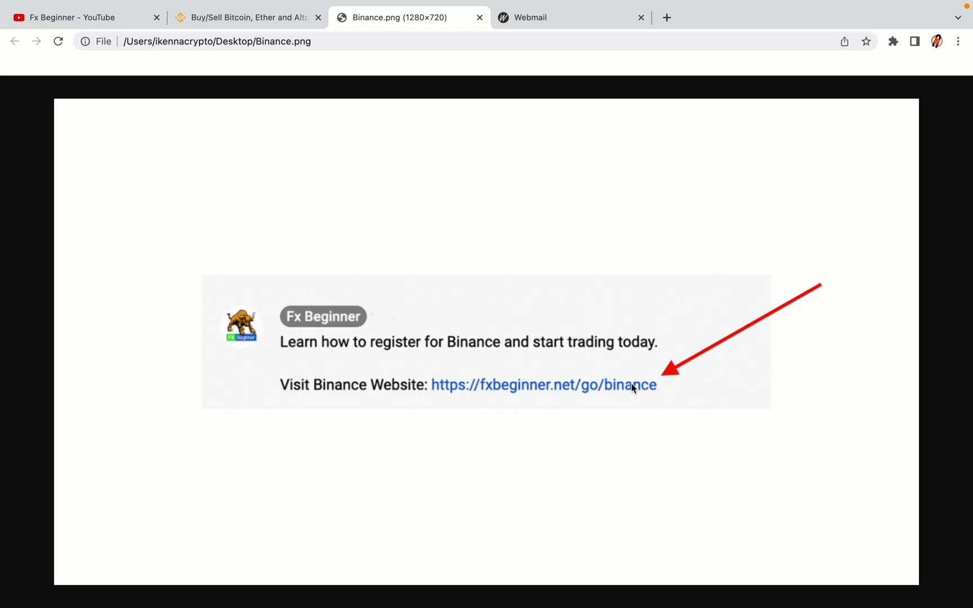
pyautogui.hotkey('ctrl', 'shift', 'Tab')
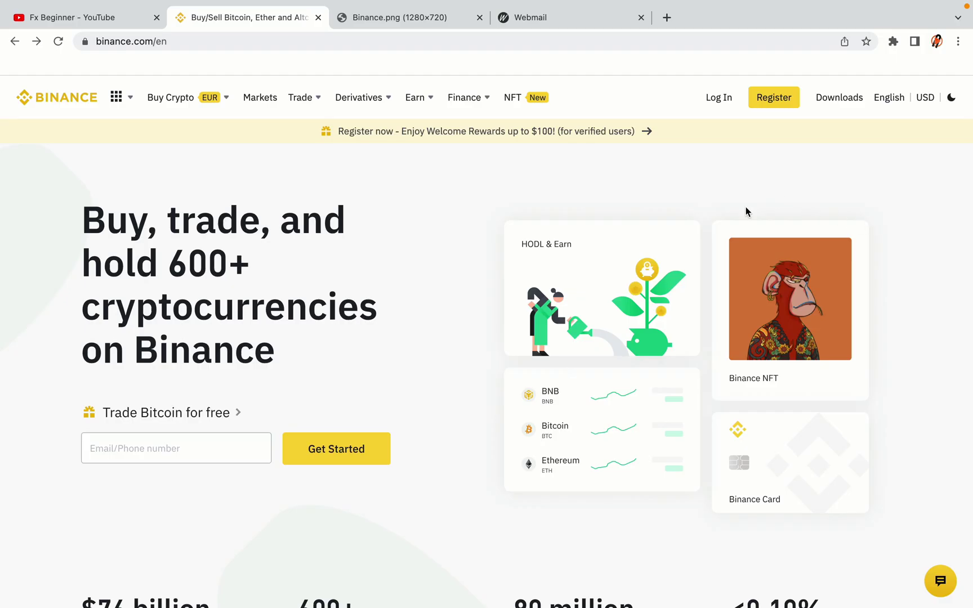
# Go to the accounts.binance.com registration page using the yellow Register button
pyautogui.click(782, 105)
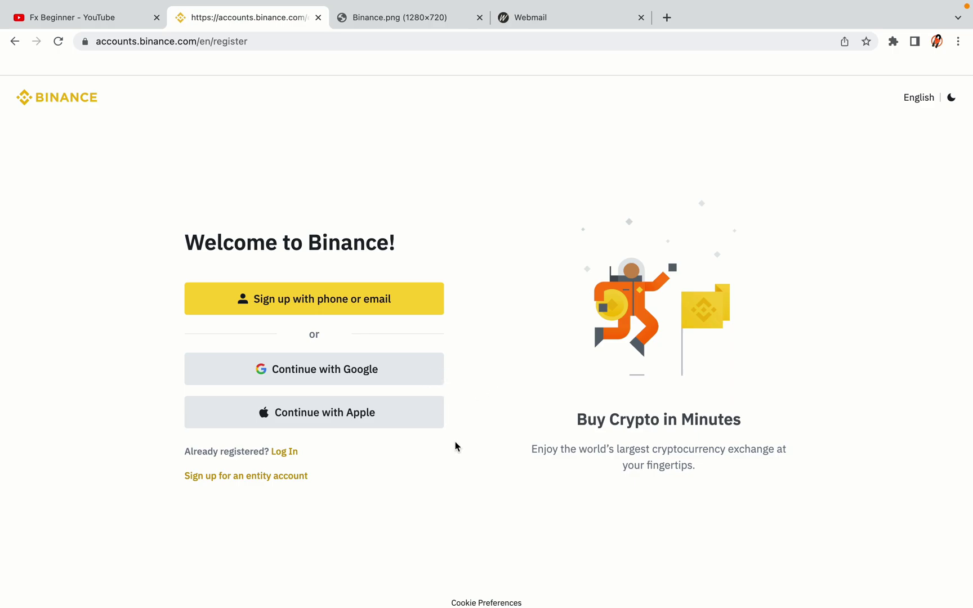
# Sign up with email, entering the email address and password, and create the personal account
pyautogui.click(402, 311)
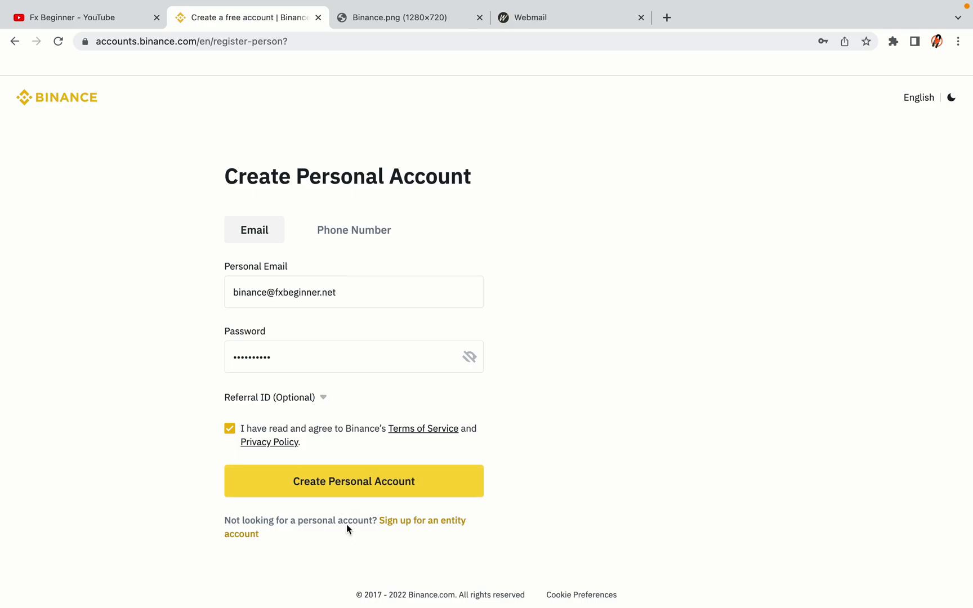
pyautogui.click(371, 487)
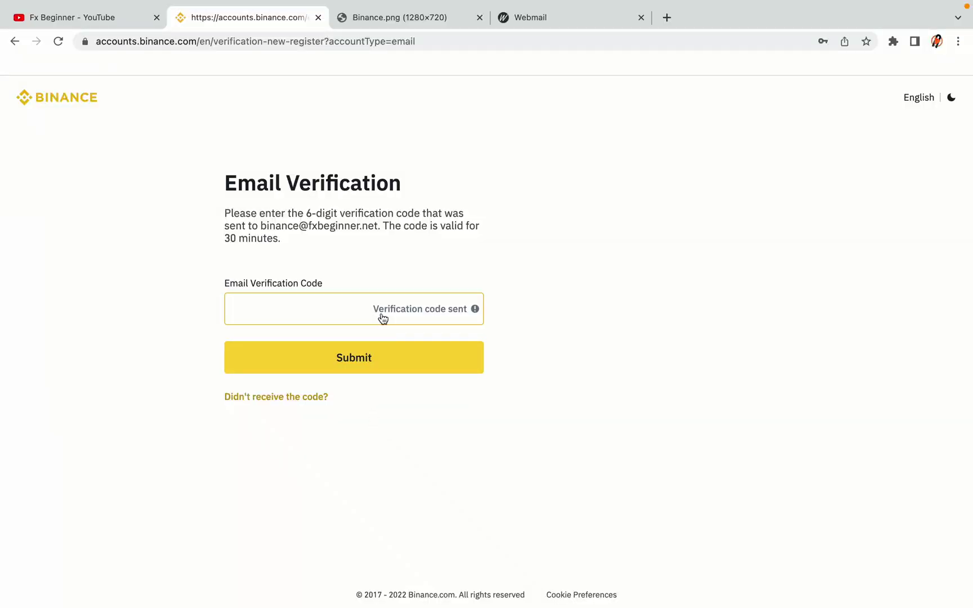
# Move the Webmail tab beside Binance to show the inbox with the Binance registration email
pyautogui.moveTo(555, 21); pyautogui.dragTo(400, 22)
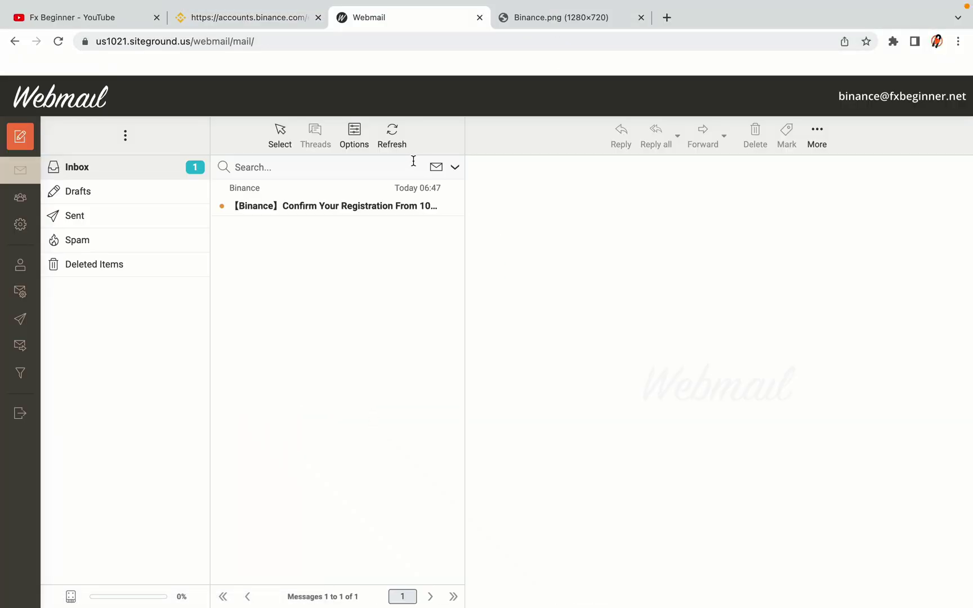
# Copy the activation code from the Binance 'Confirm Your Registration' email and return to Binance
pyautogui.click(336, 206)
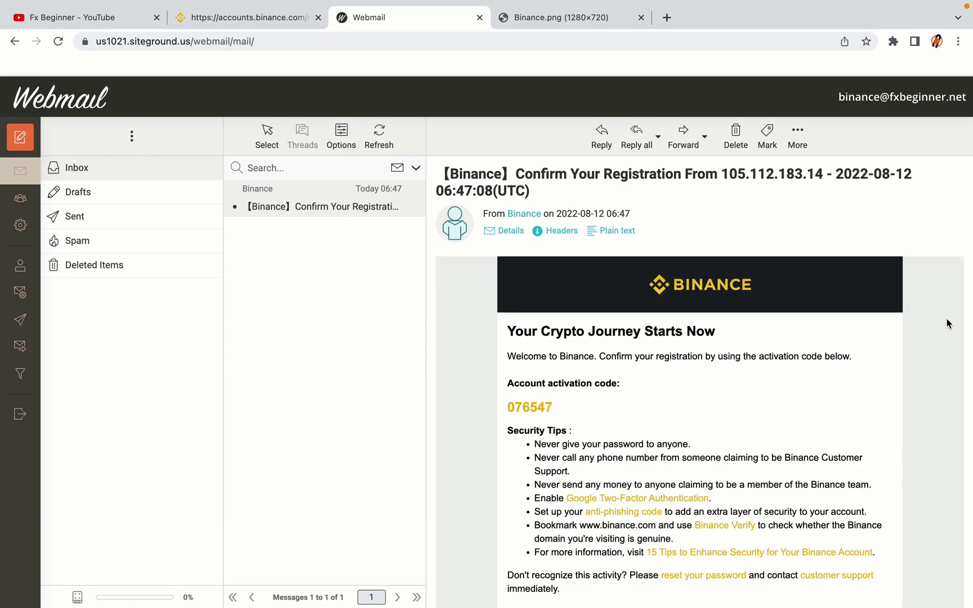
pyautogui.scroll(-3, 729, 324)
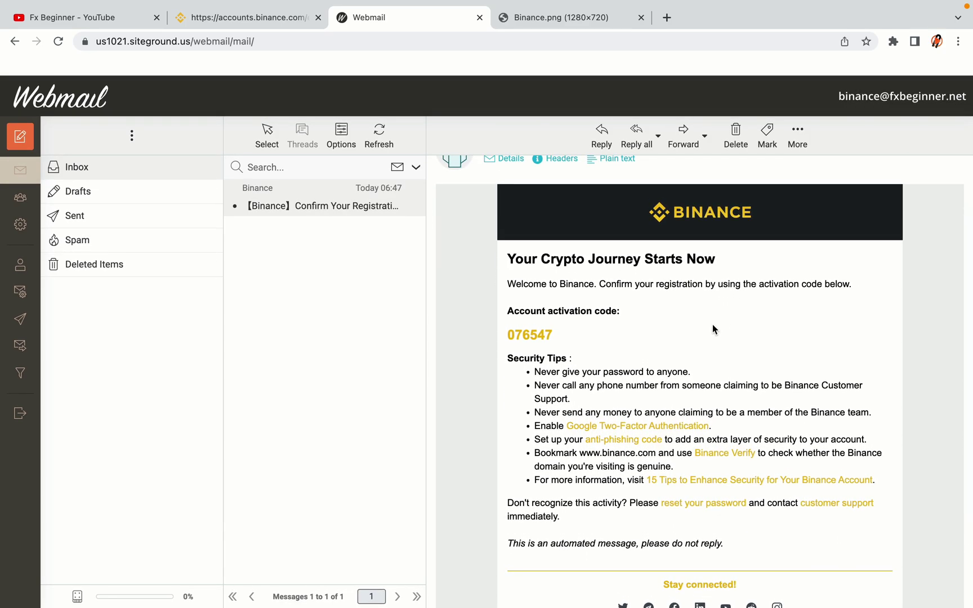
pyautogui.moveTo(507, 335); pyautogui.dragTo(551, 335)
pyautogui.click(556, 335)
pyautogui.rightClick(539, 334)
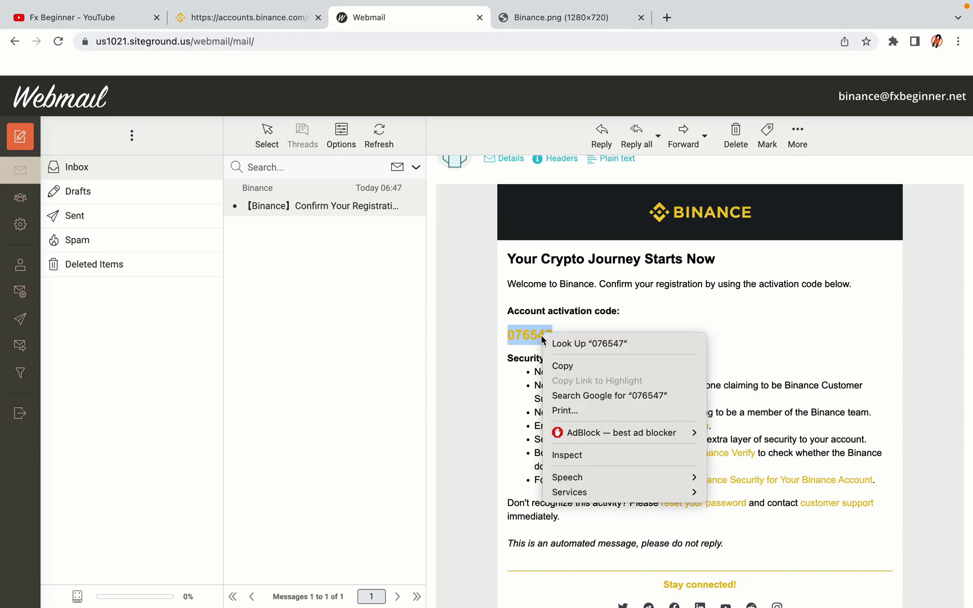
pyautogui.click(556, 360)
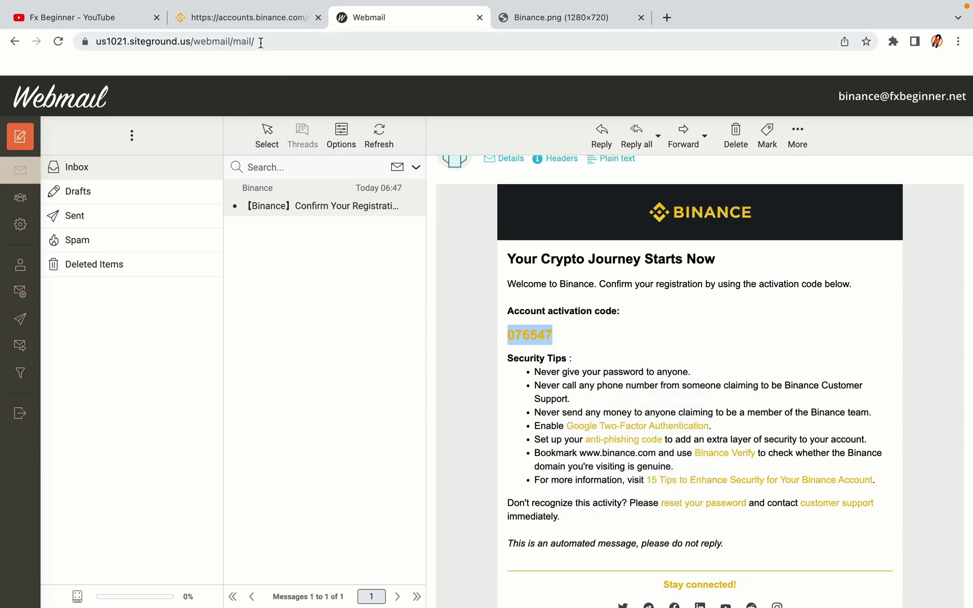
pyautogui.click(253, 17)
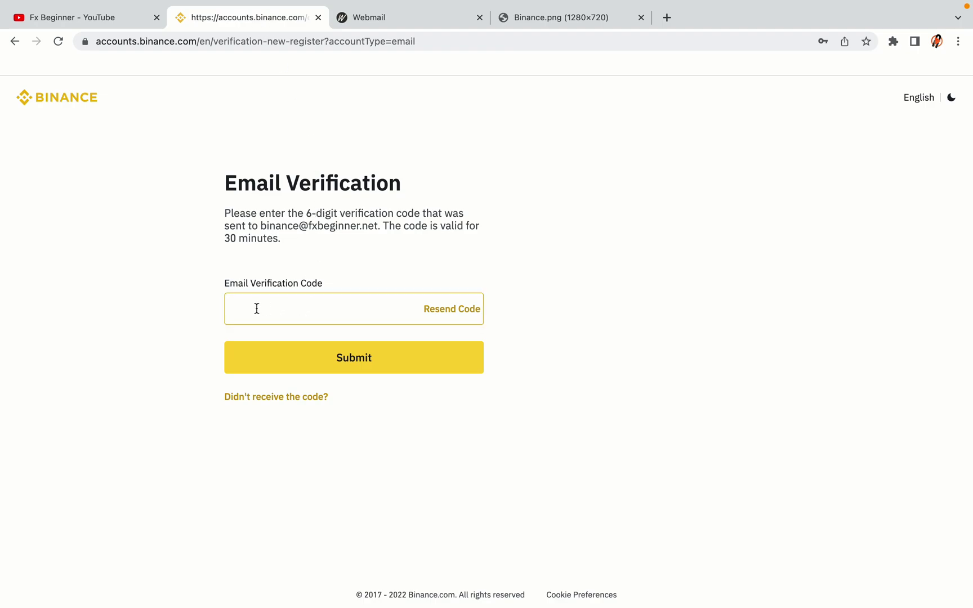
# Paste the copied activation code into the email verification field and submit it
pyautogui.click(296, 306)
pyautogui.press('super+v')
pyautogui.click(172, 292)
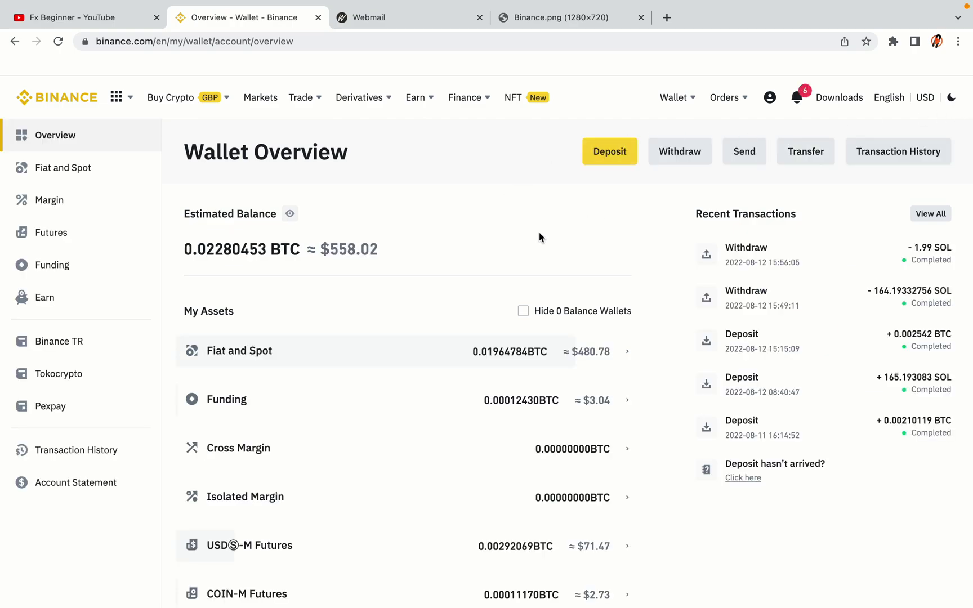
# Review the Wallet Overview balance of 0.02280453 BTC ≈ $558.02 and show Buy Crypto's Pay with menu
pyautogui.scroll(-3, 597, 260)
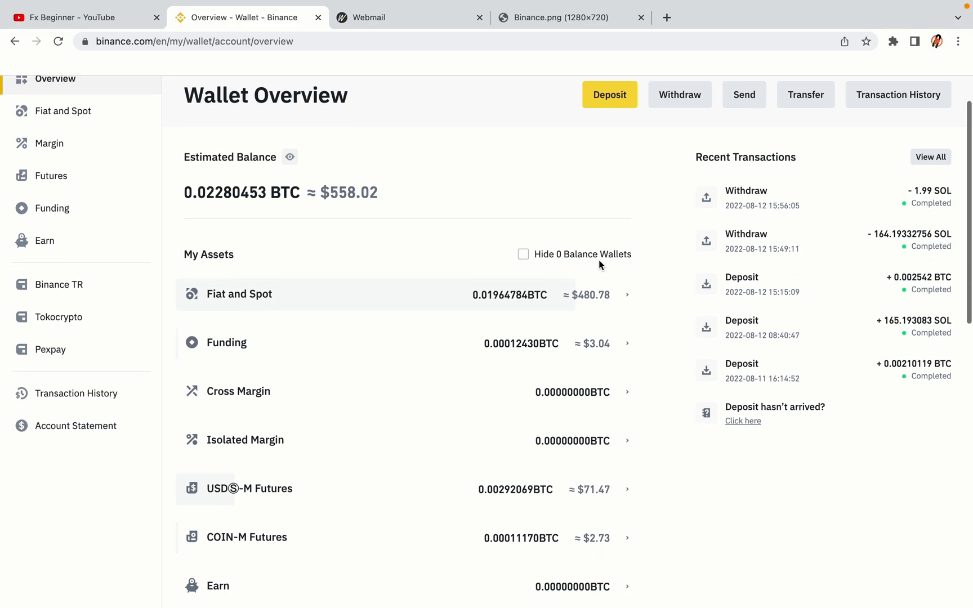
pyautogui.scroll(-3, 598, 259)
pyautogui.scroll(5, 598, 259)
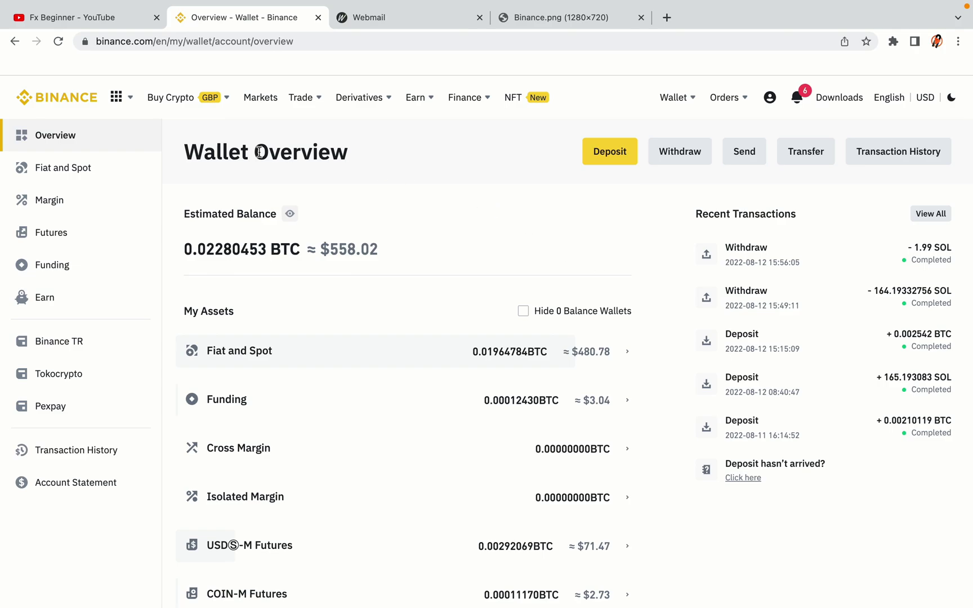
pyautogui.moveTo(228, 110)
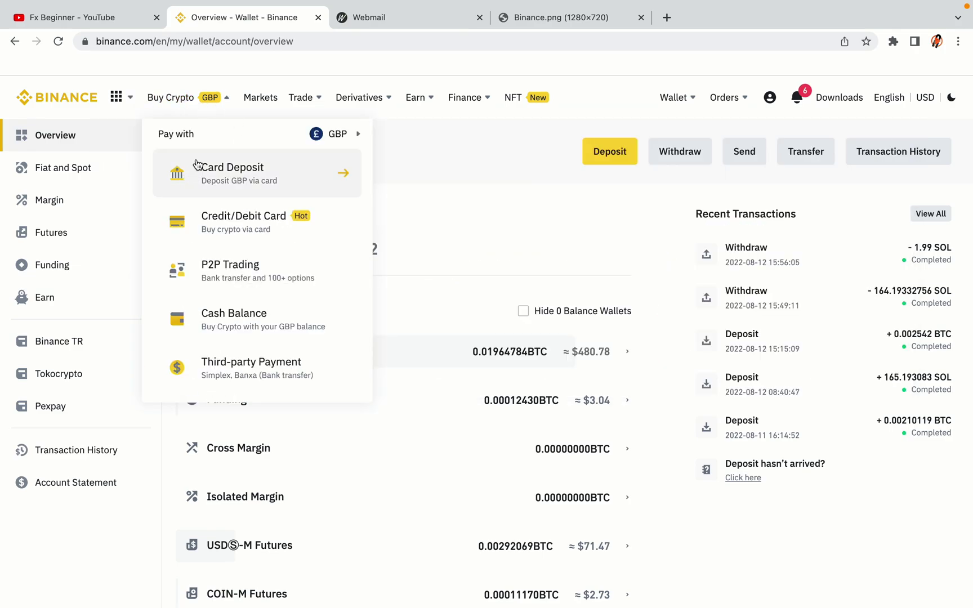